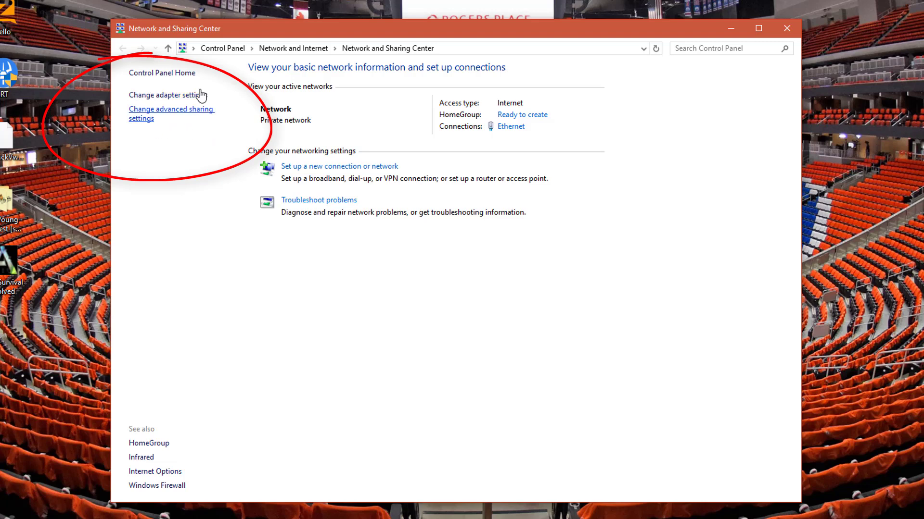
Step: In Advanced sharing settings, enable network discovery for Guest or Public, then expand All Networks
click(161, 126)
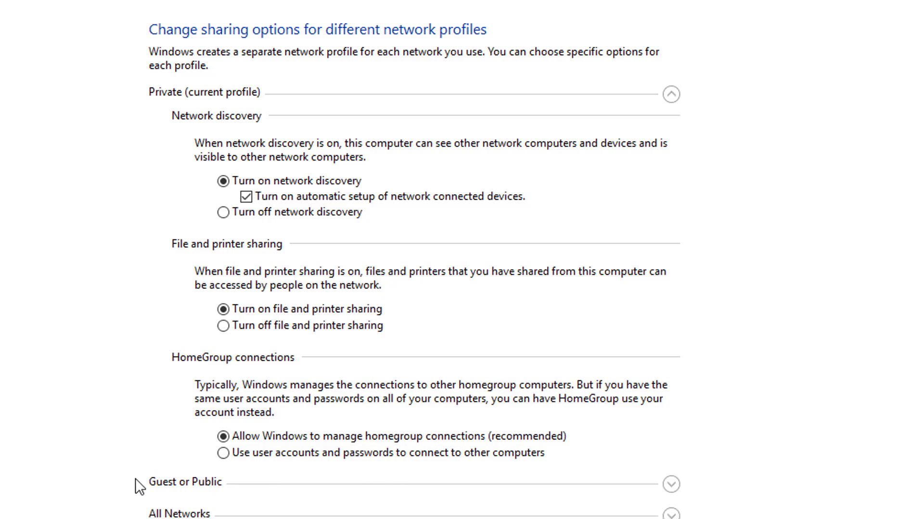
click(264, 481)
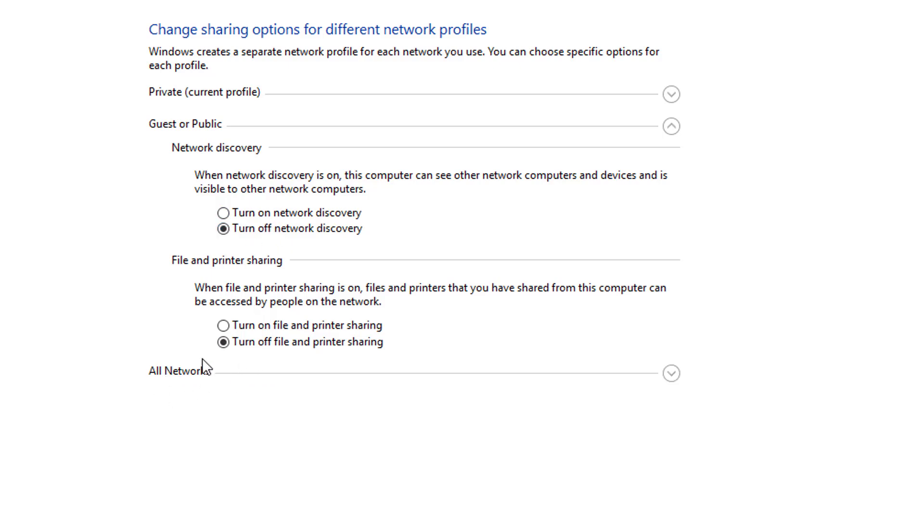
click(258, 215)
click(671, 373)
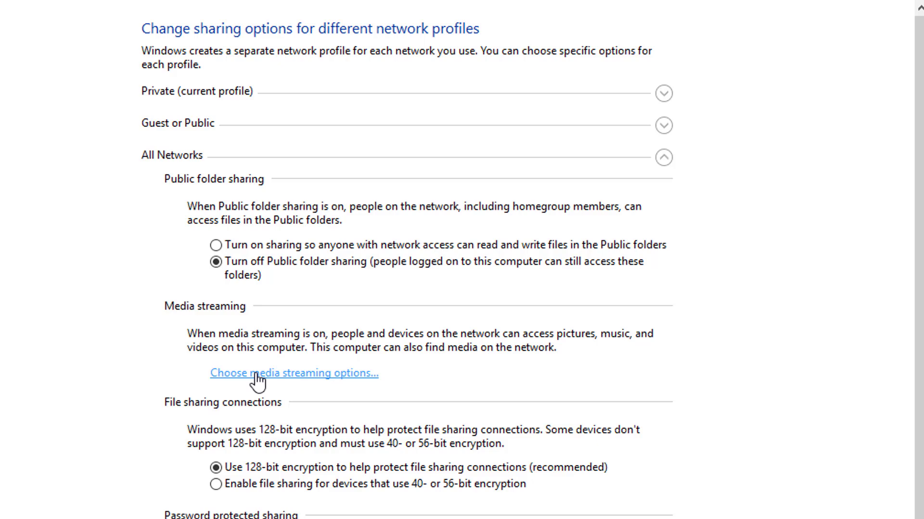
Step: Open Media streaming options with XboxOne allowed, then launch the Xbox app from Start
click(279, 374)
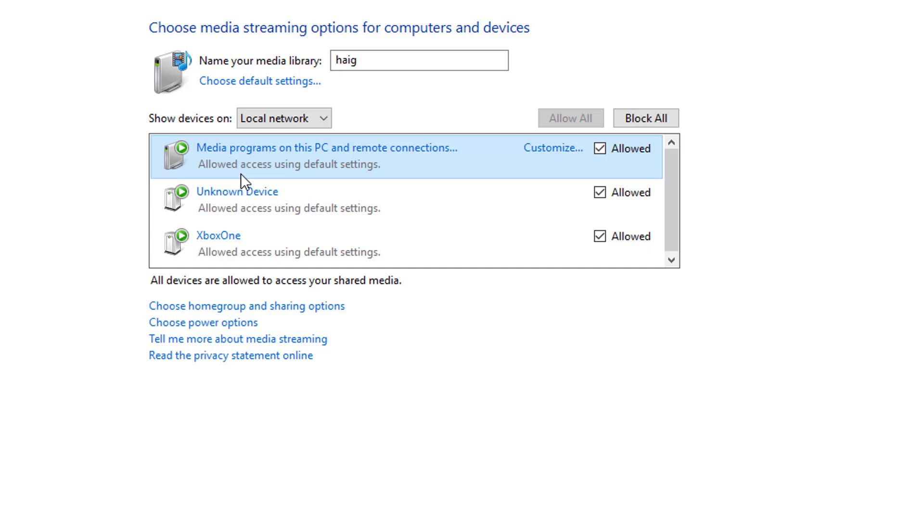
key(super)
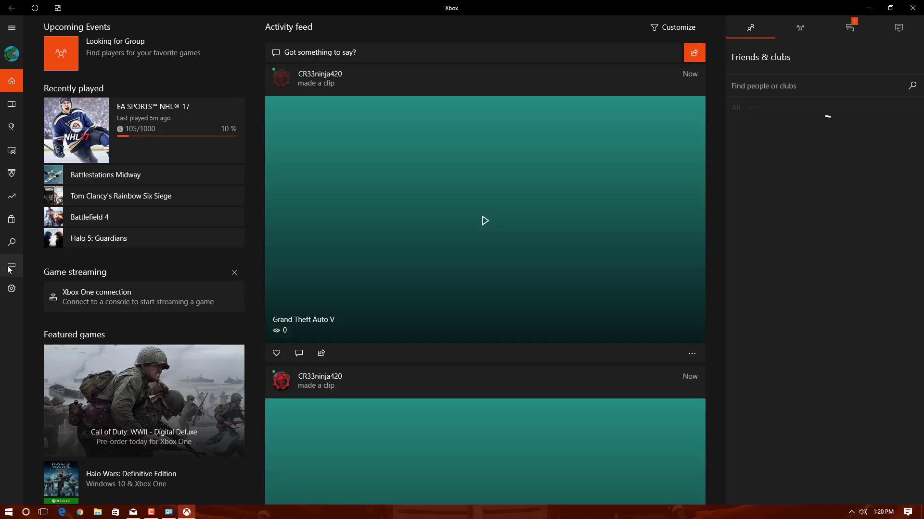
Step: Select the XboxOne console under Connection and start streaming it to the PC
click(12, 271)
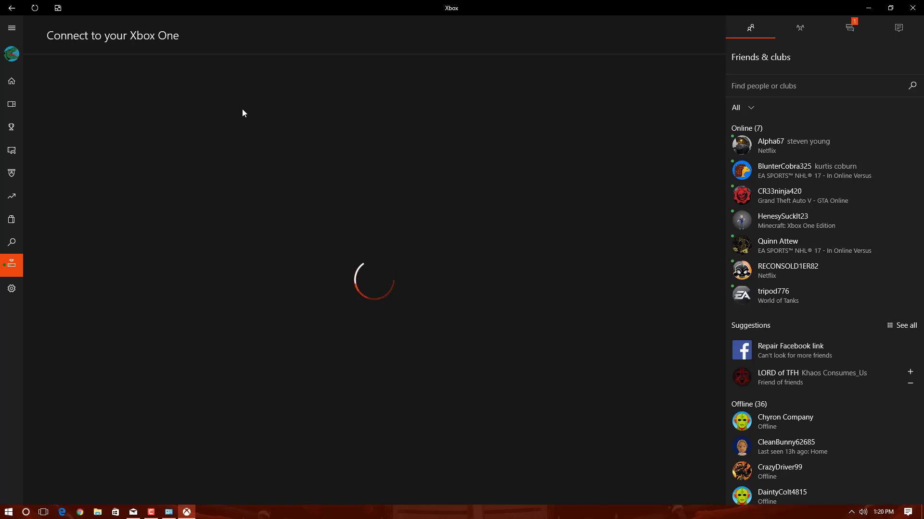
click(559, 72)
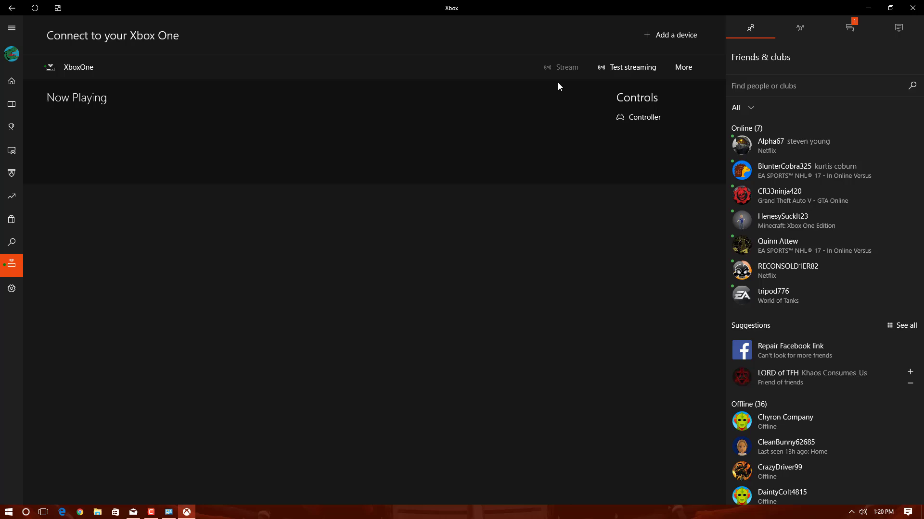
click(623, 119)
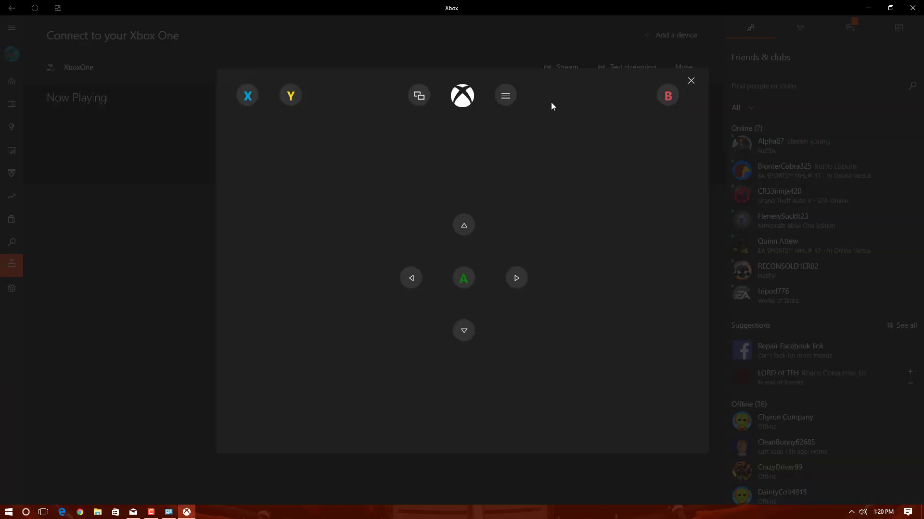
click(691, 81)
click(558, 70)
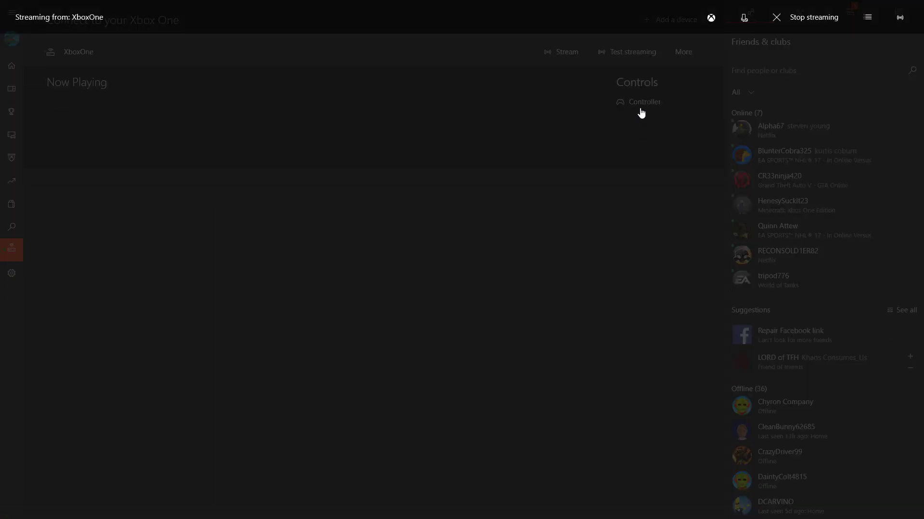
Step: Show the streaming bandwidth statistics in the top bar
click(868, 23)
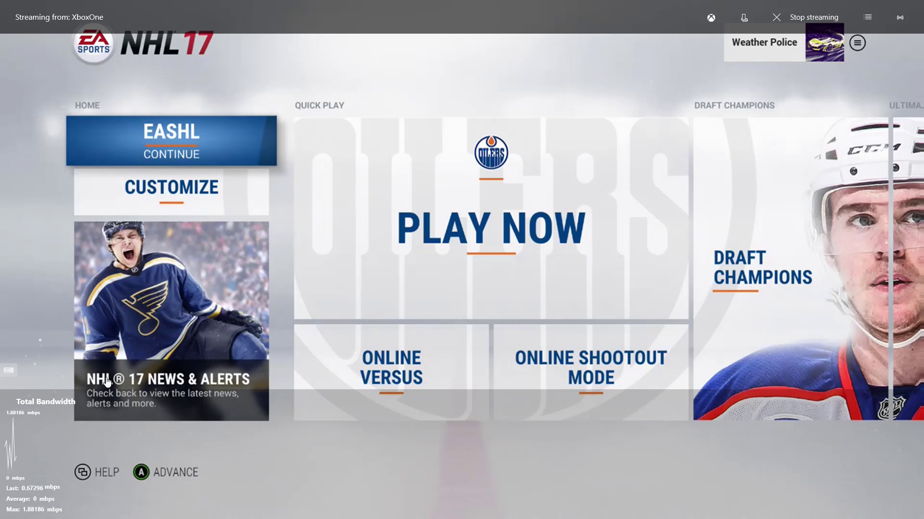
click(864, 23)
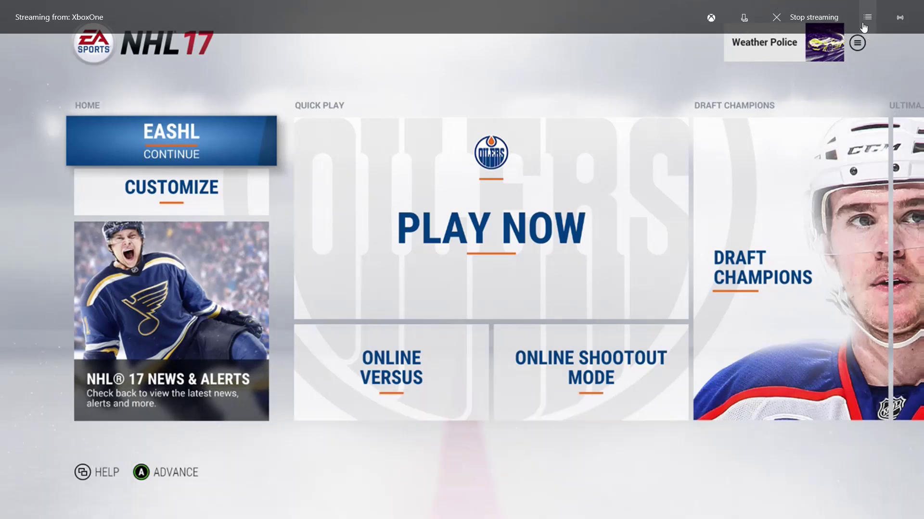
click(865, 25)
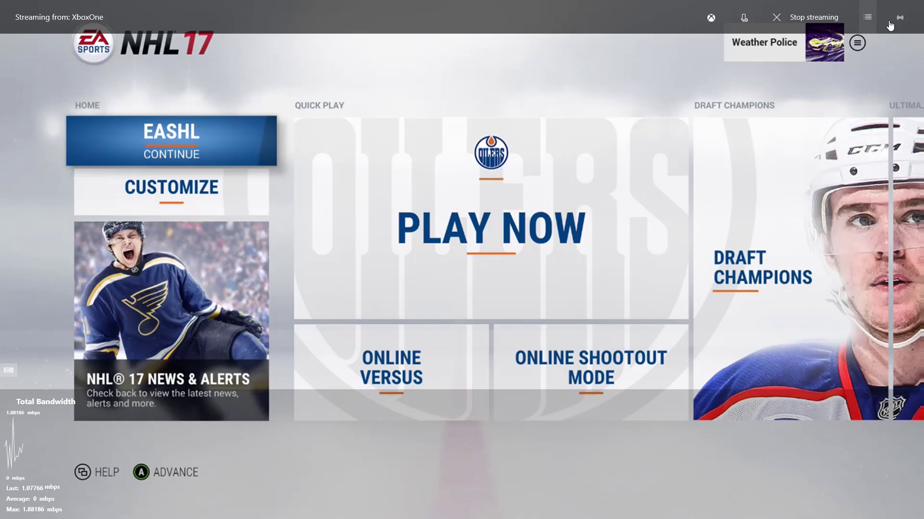
Step: Open the console Guide and move through its recent apps list
click(711, 17)
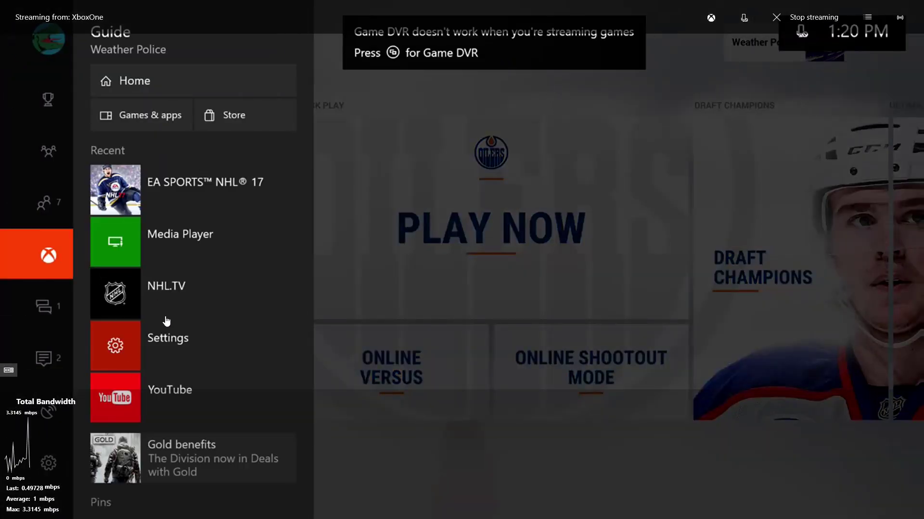
key(Down)
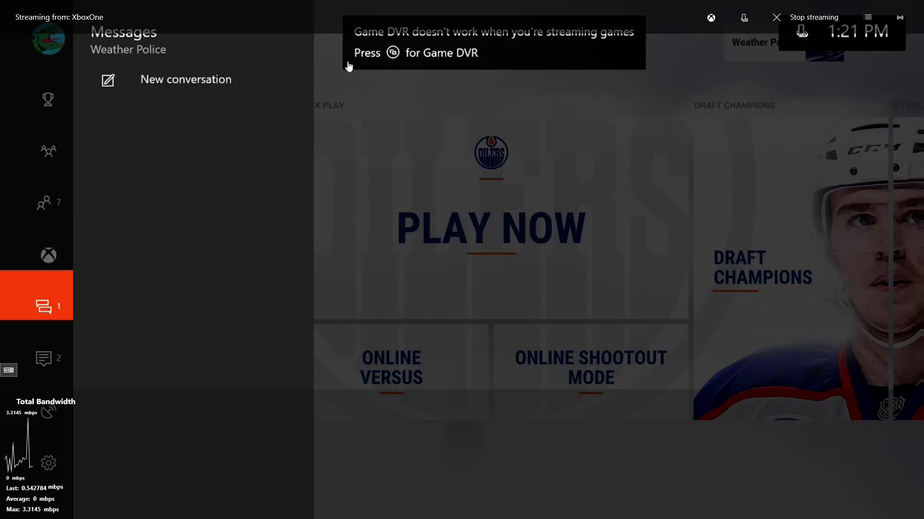
key(Up)
key(Right)
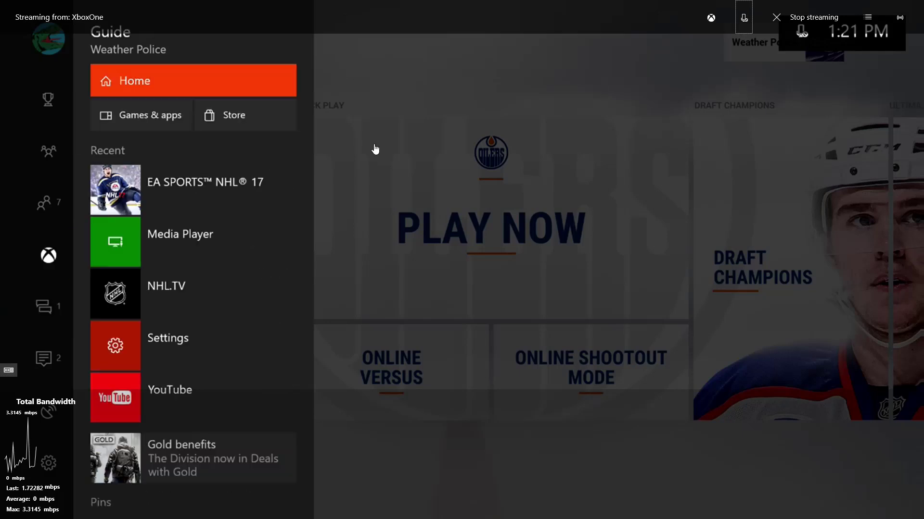
key(Down)
key(Down)
key(Down)
key(Down)
key(Up)
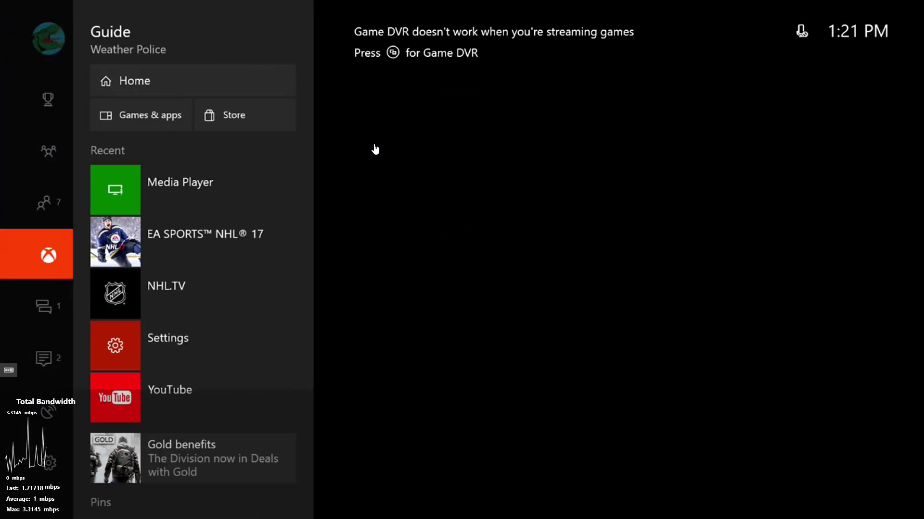
Step: Highlight Media Player in the Guide, check its options, then return to the console Home
key(Right)
key(Down)
key(Menu)
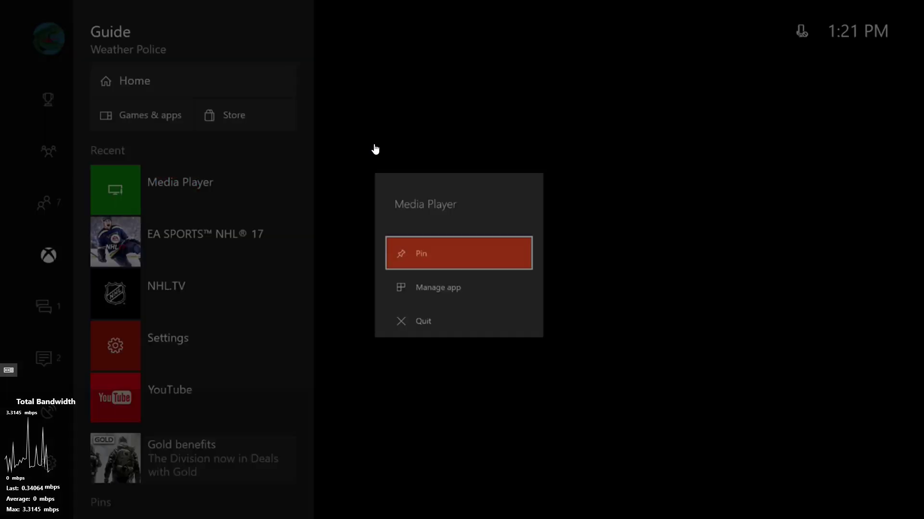
key(Down)
key(Escape)
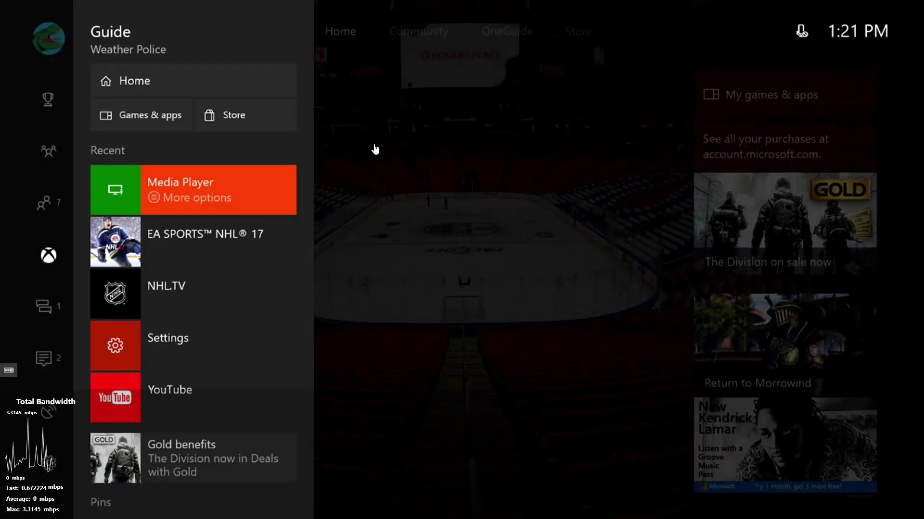
key(Escape)
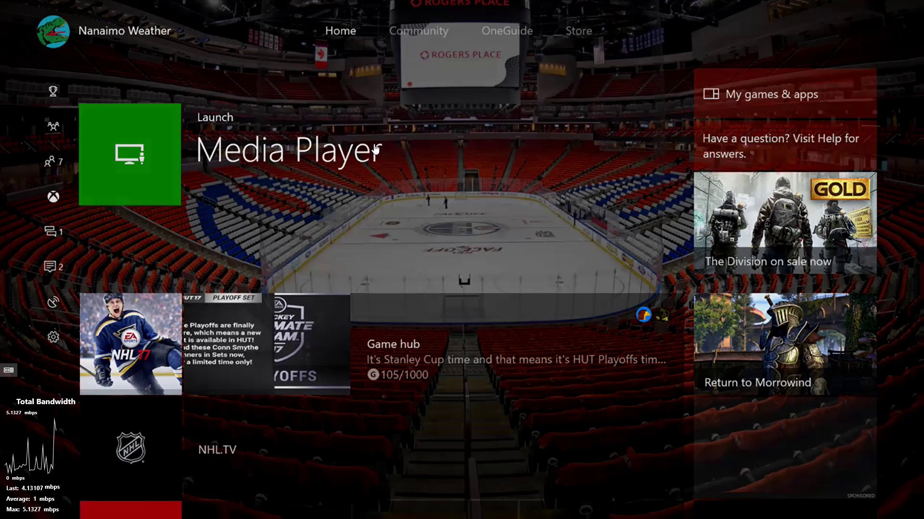
key(super)
key(Right)
key(Return)
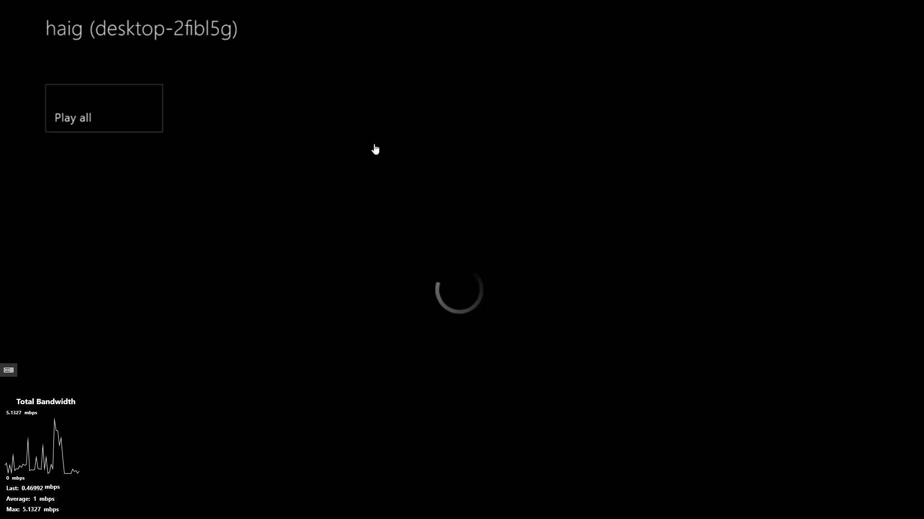
Step: Browse the PC library's Music folder and All Music, then back to the top level
key(Right)
key(Down)
key(Left)
key(Up)
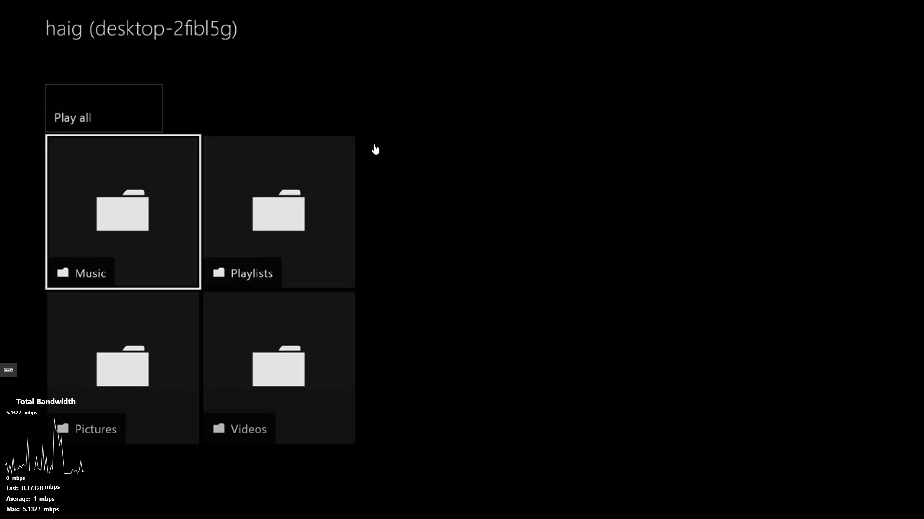
key(Return)
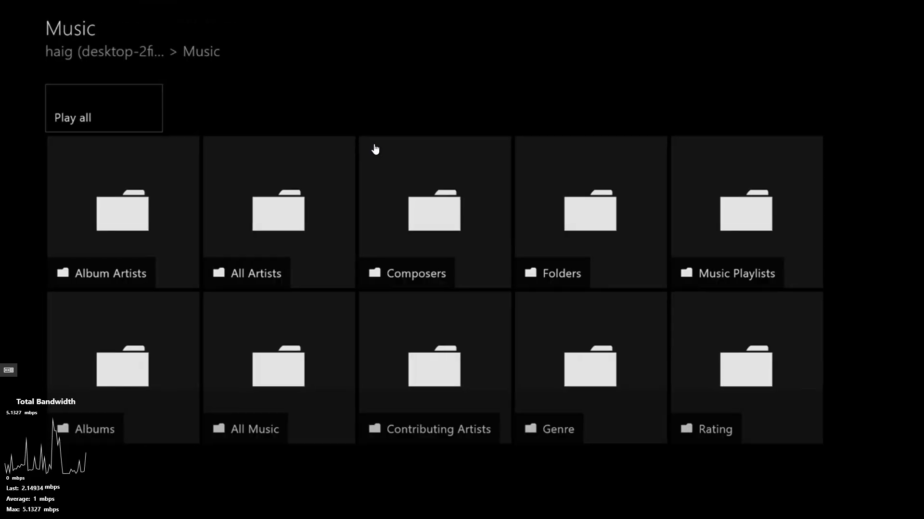
key(Right)
key(Down)
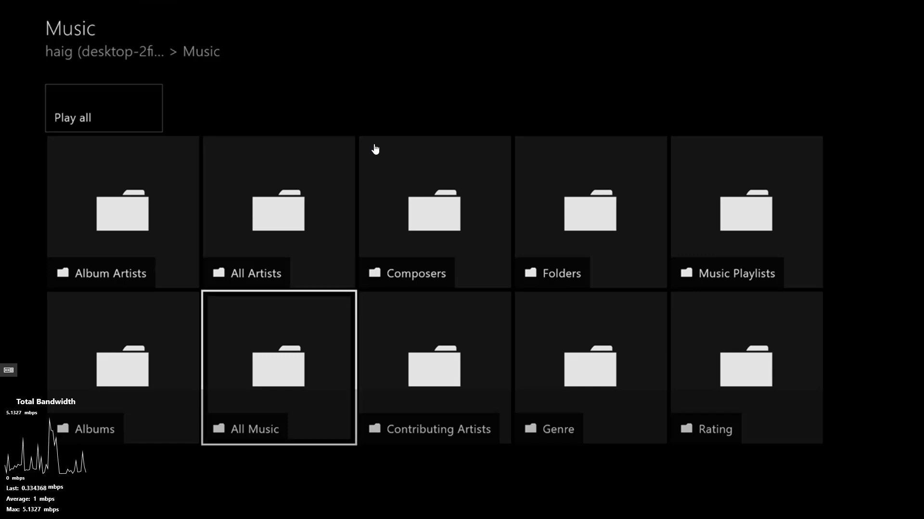
key(Return)
key(Escape)
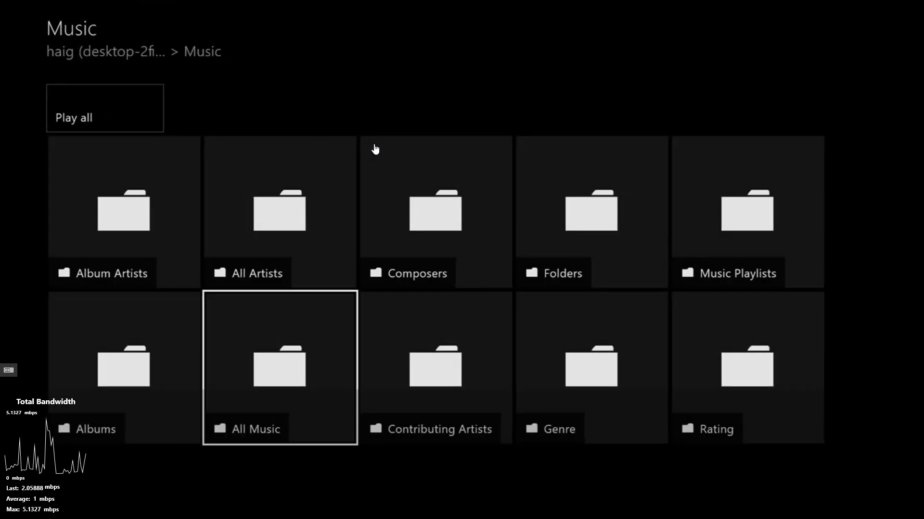
key(Left)
key(Escape)
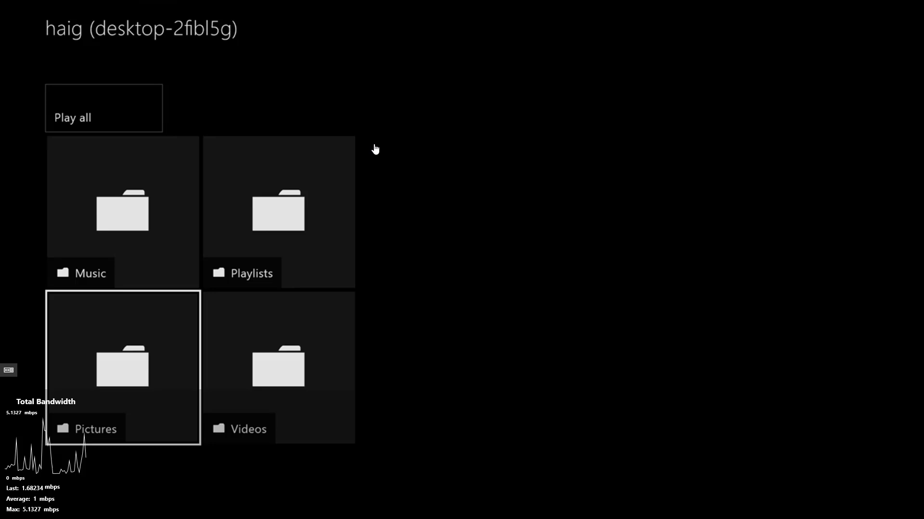
Step: Peek into the Pictures and Videos folders, then return to the Media Player server list
key(Return)
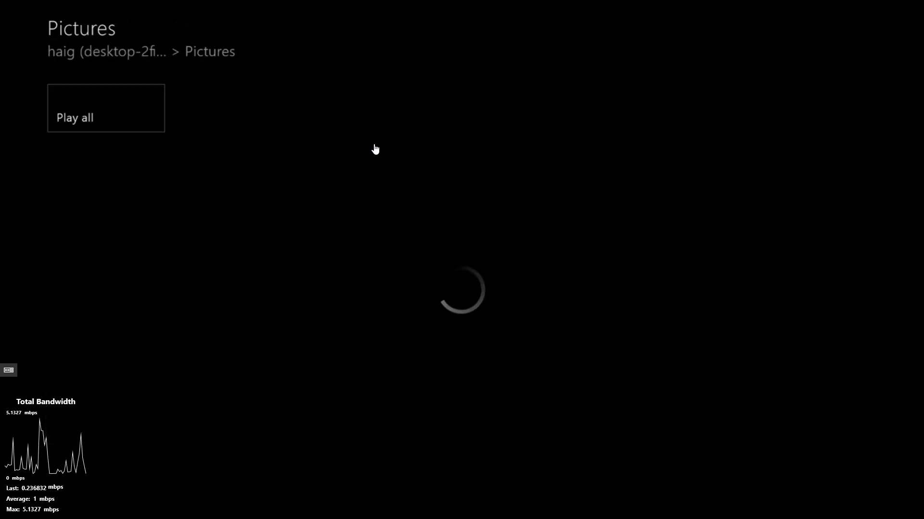
key(Escape)
key(Right)
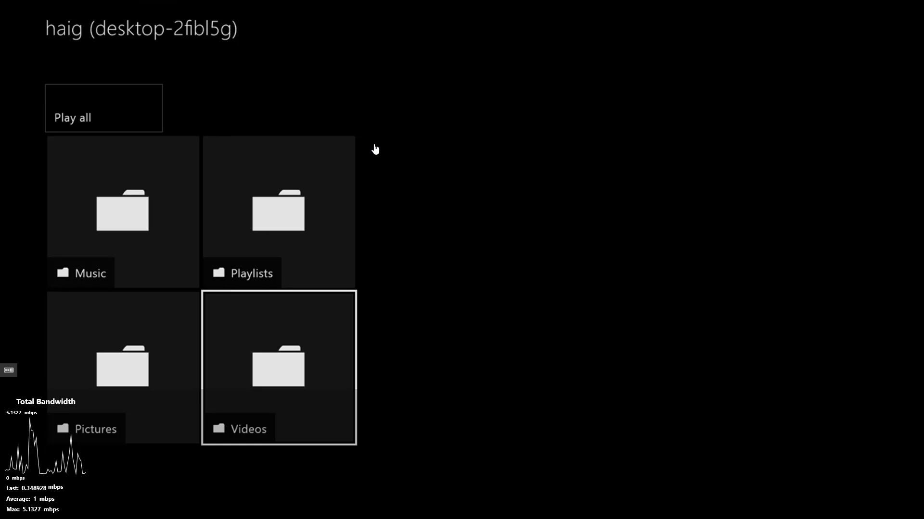
key(Escape)
Step: Open the PC server's All Pictures, showing only 2880-rpwallpaper, then bring up Start
key(Return)
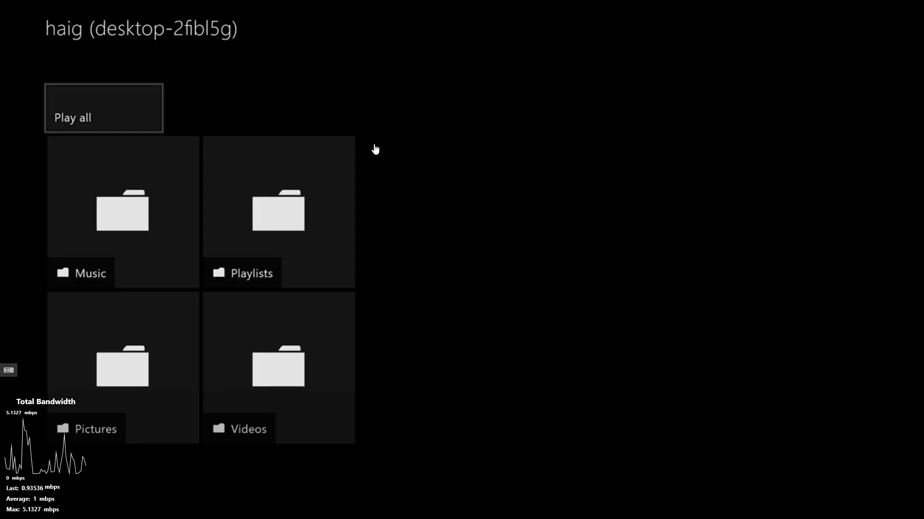
key(Down)
key(Left)
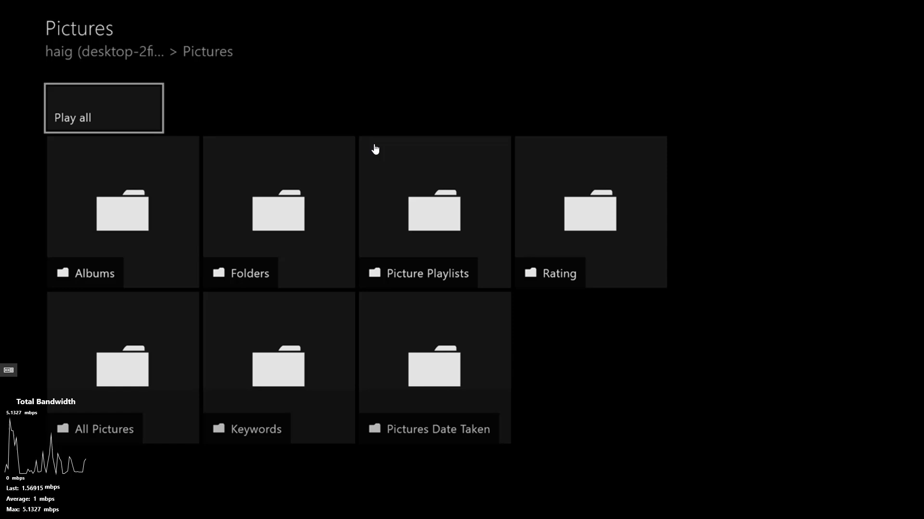
key(Down)
key(Down)
key(Return)
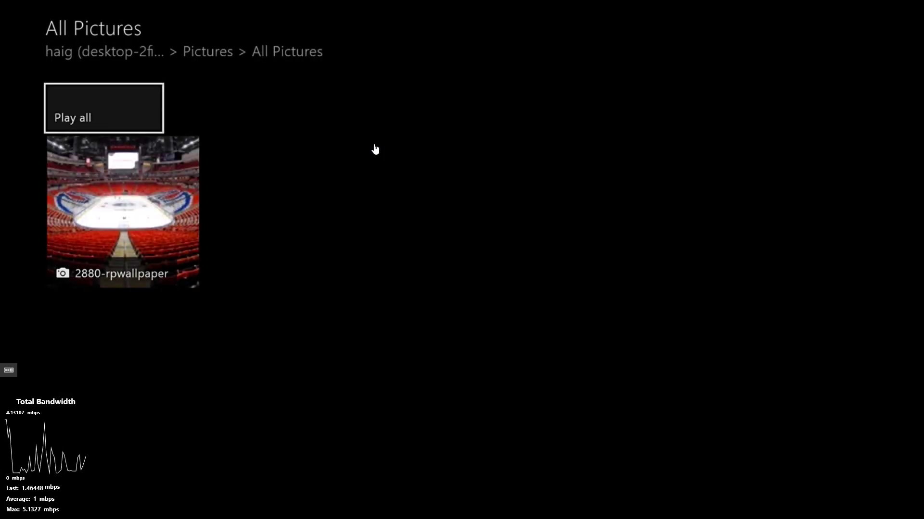
key(Down)
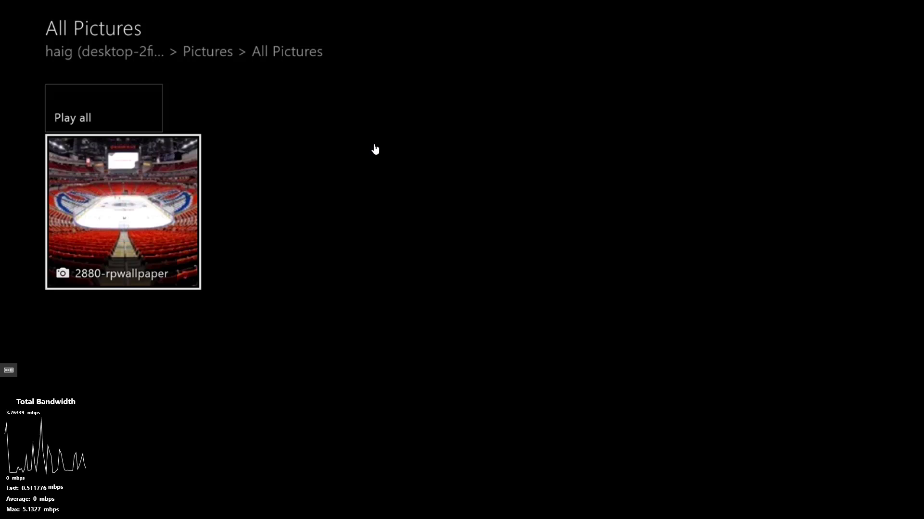
key(super)
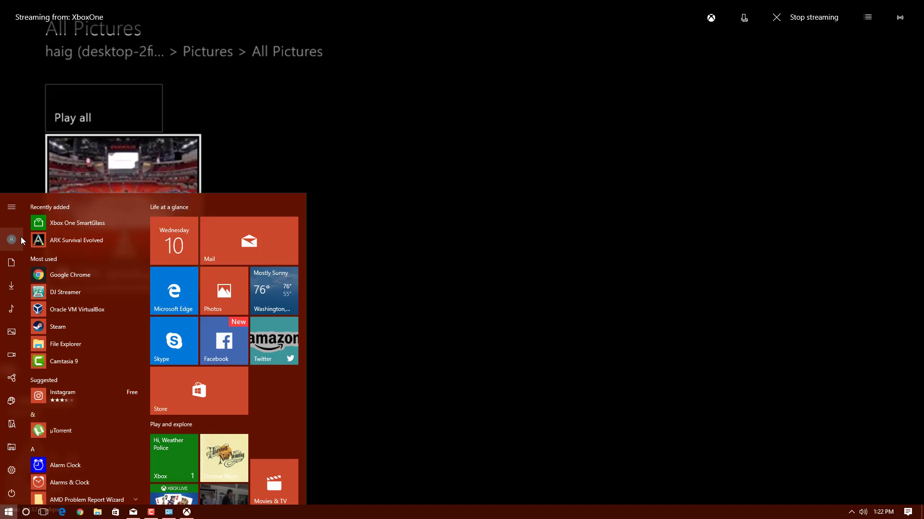
Step: Open the Pictures folder in File Explorer and close the Media streaming options window
click(12, 207)
click(35, 333)
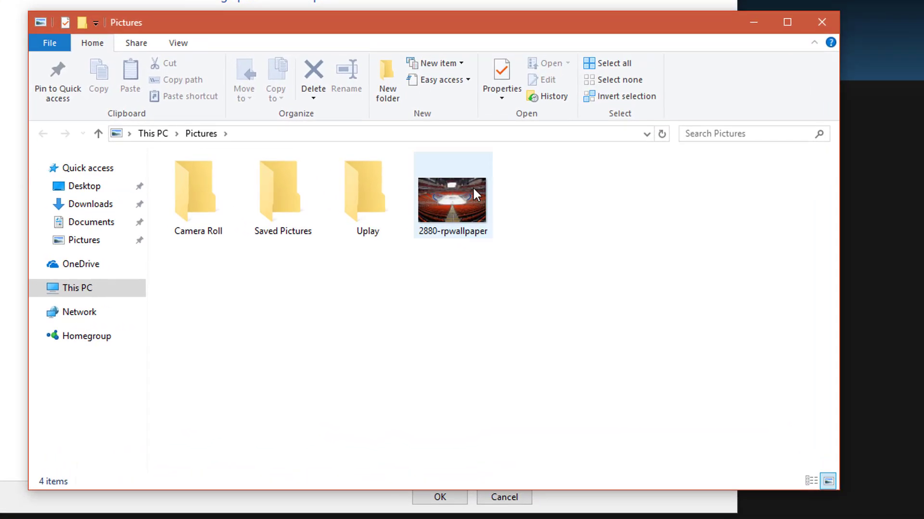
right_click(569, 299)
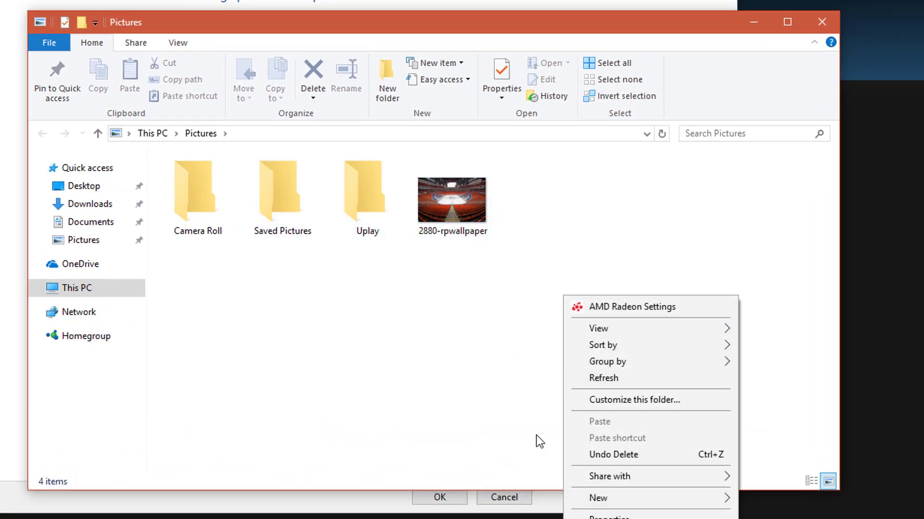
click(377, 367)
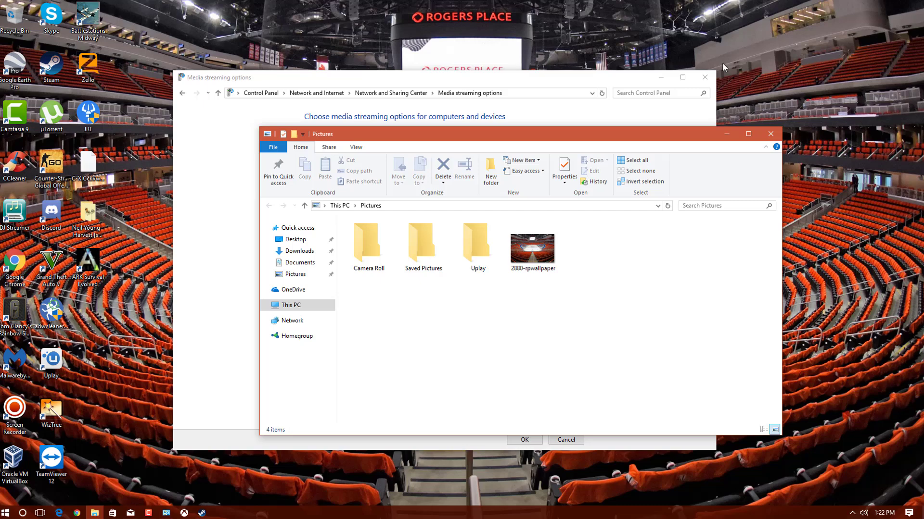
click(706, 82)
click(705, 79)
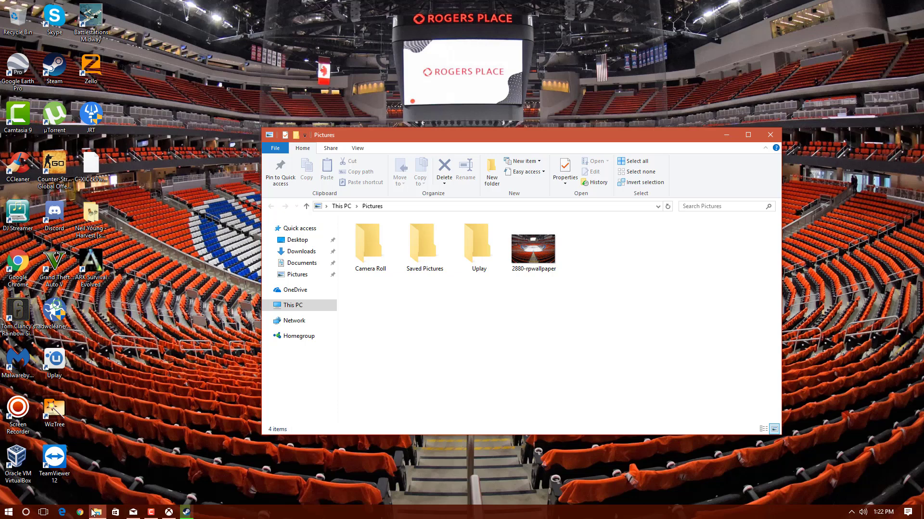
Step: In a new Chrome window, search Google for 'cat' and show image results
click(80, 512)
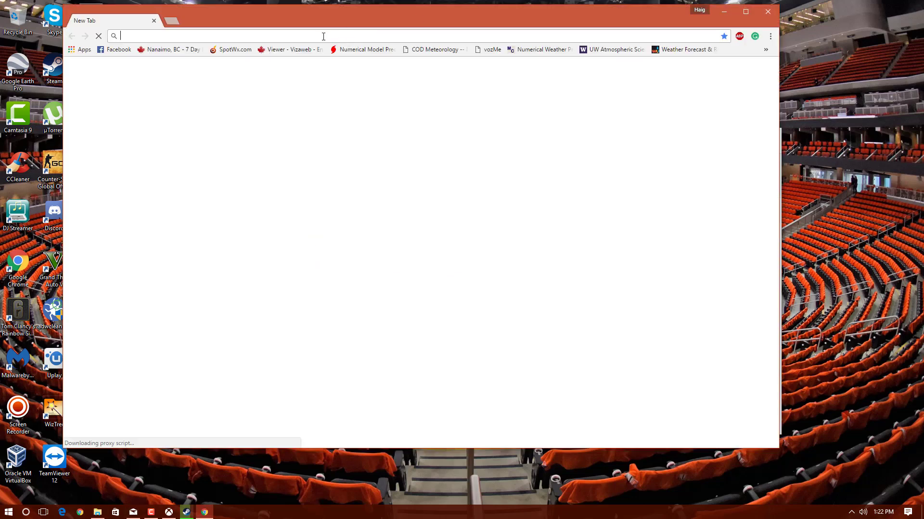
click(287, 190)
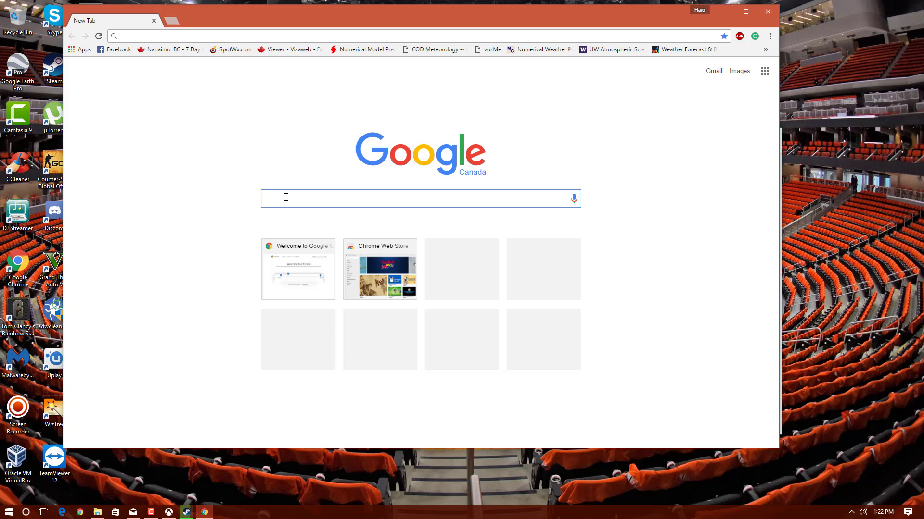
text(cat)
key(Return)
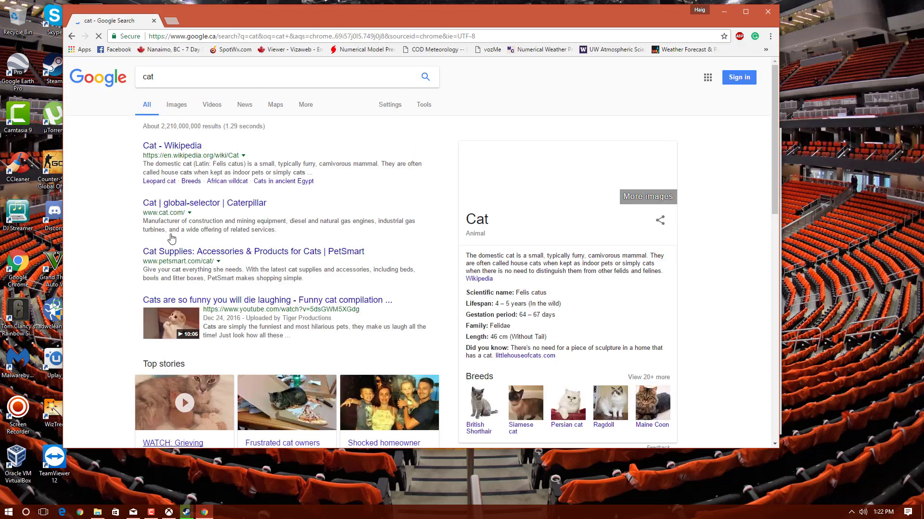
click(177, 105)
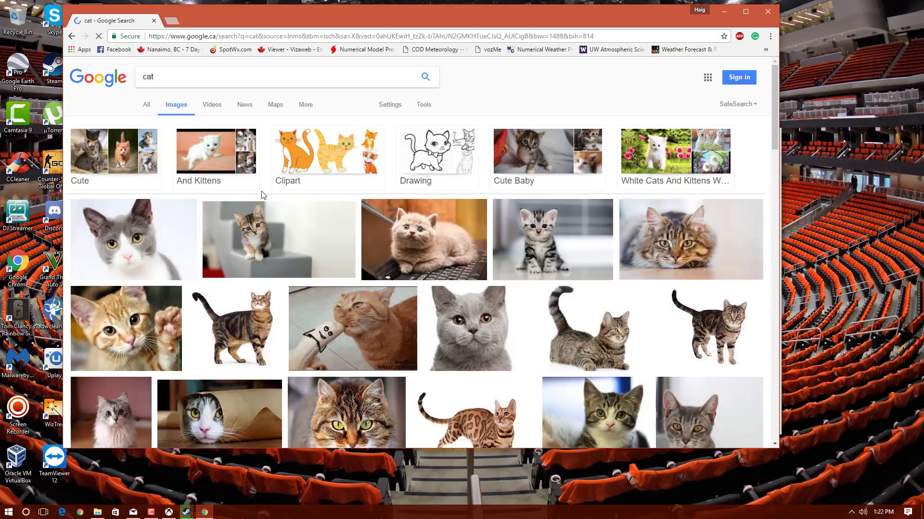
Step: Save the orange kitten image to the Pictures folder as download.jpg
click(120, 322)
right_click(284, 270)
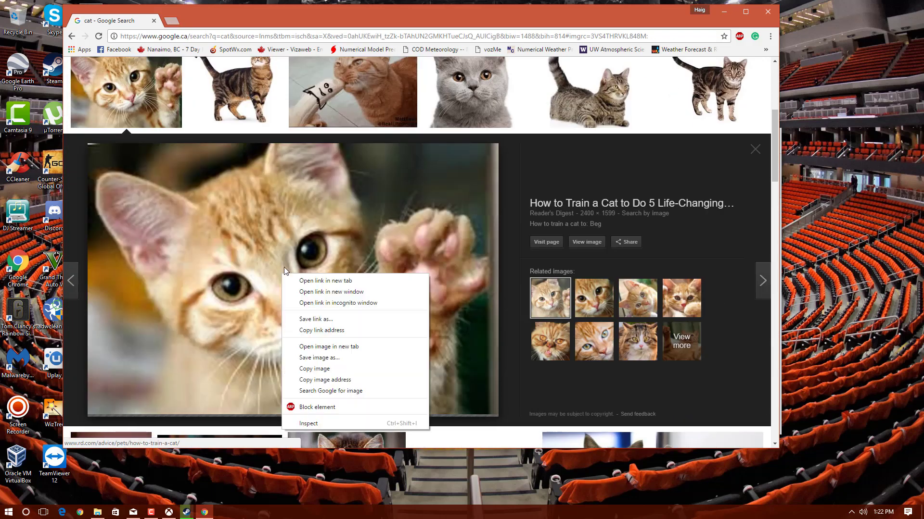
click(318, 358)
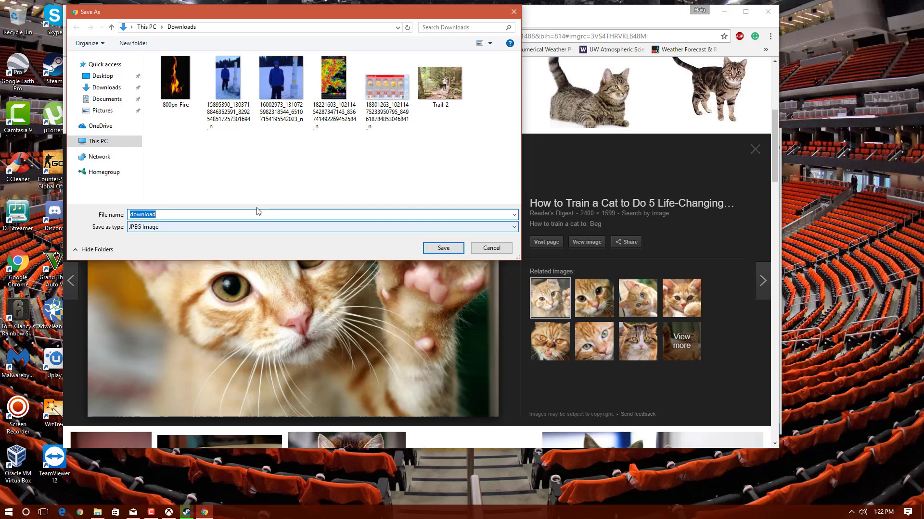
click(107, 87)
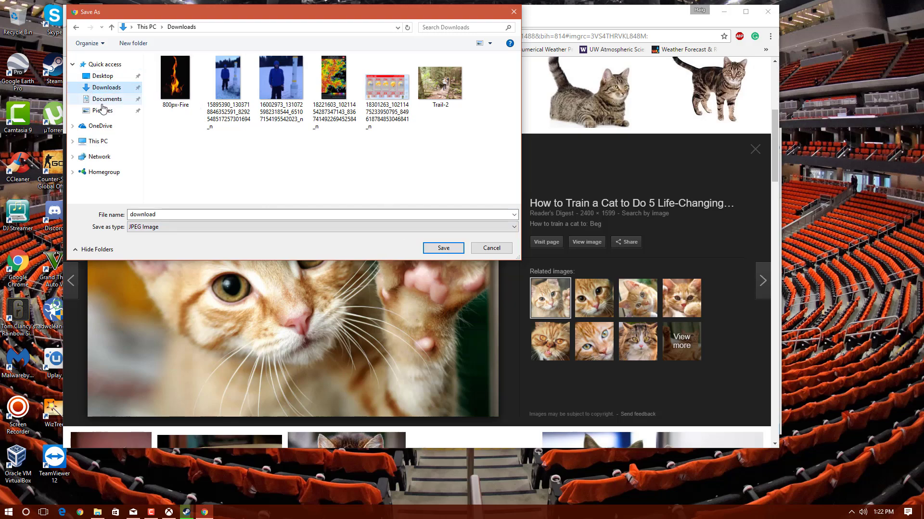
click(102, 111)
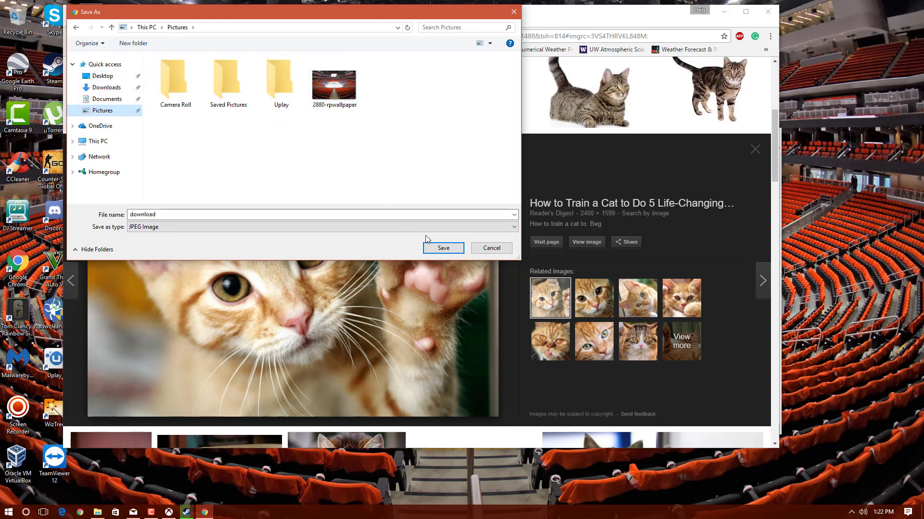
click(448, 252)
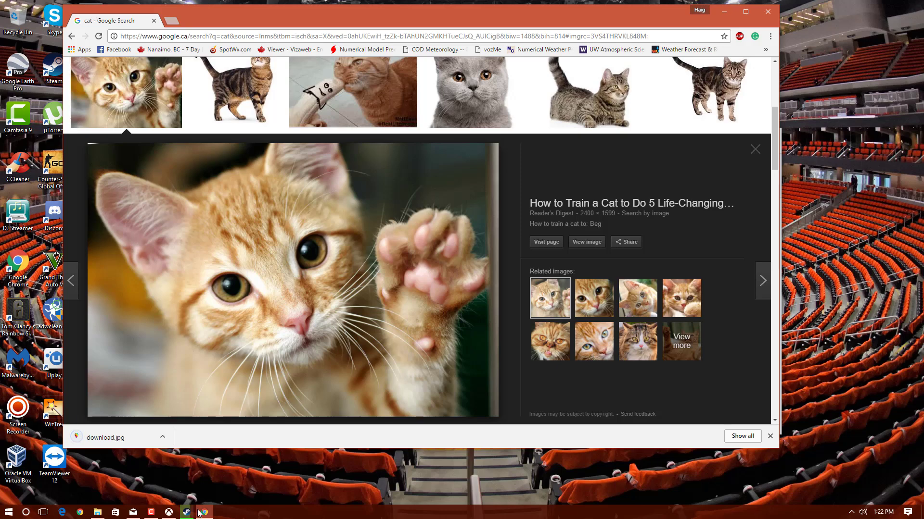
Step: Relaunch the streamed Media Player and open the PC's Pictures, now listing download beside 2880-rpwallpaper
click(98, 512)
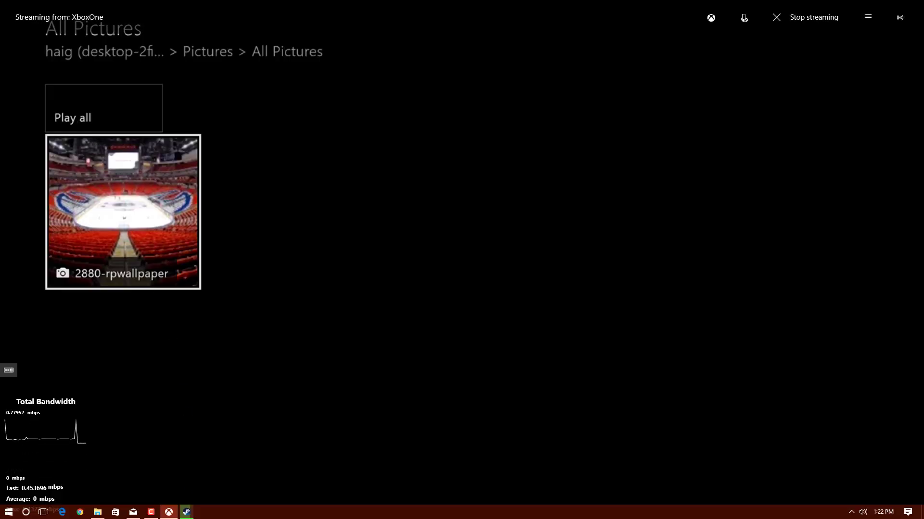
key(Escape)
key(Escape)
key(Escape)
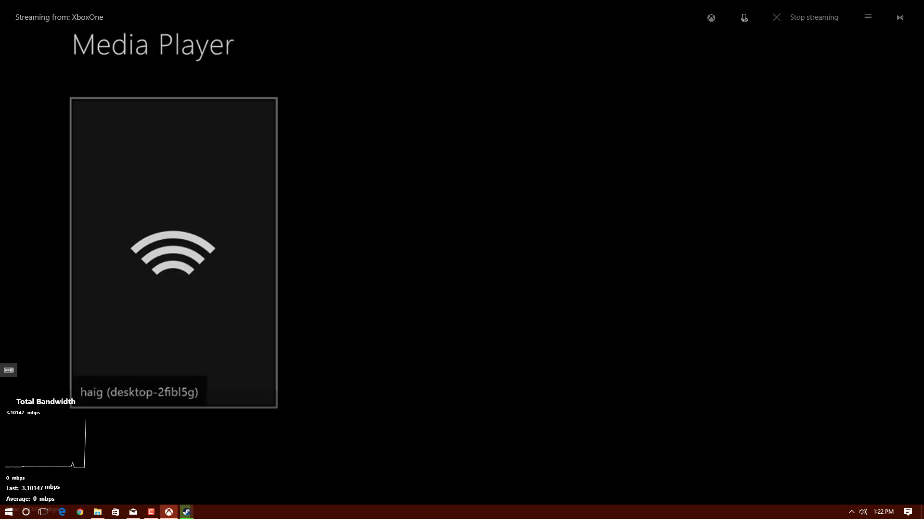
key(Return)
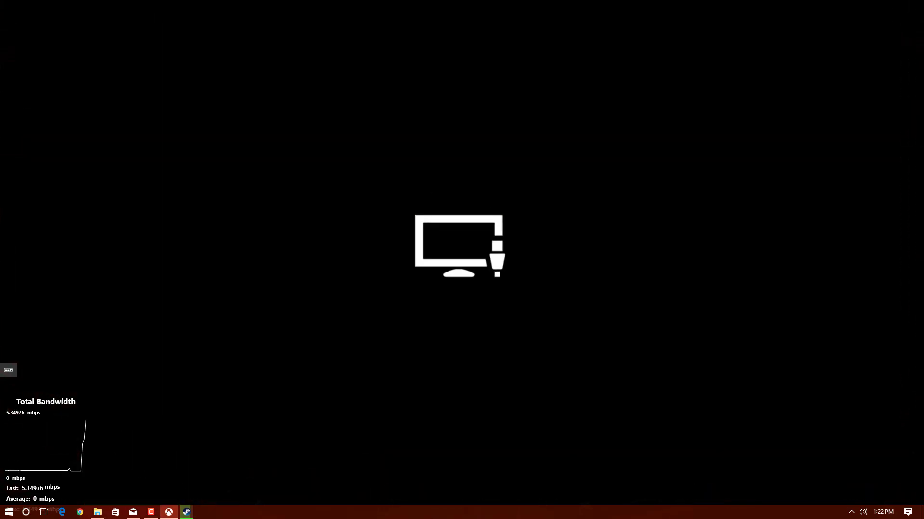
key(Return)
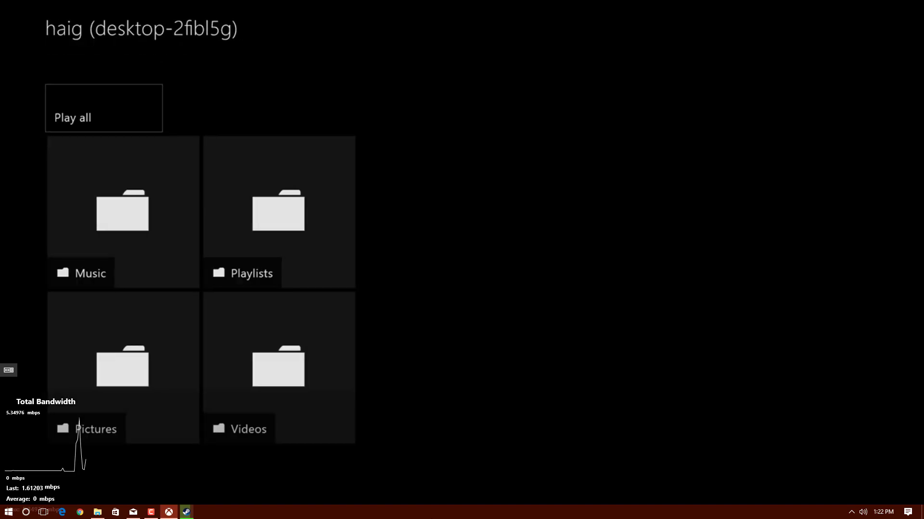
key(Down)
key(Down)
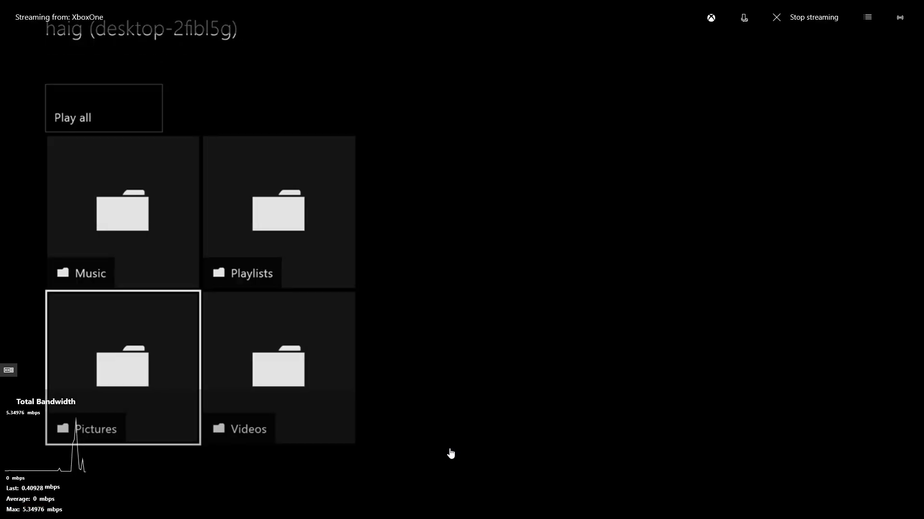
key(Return)
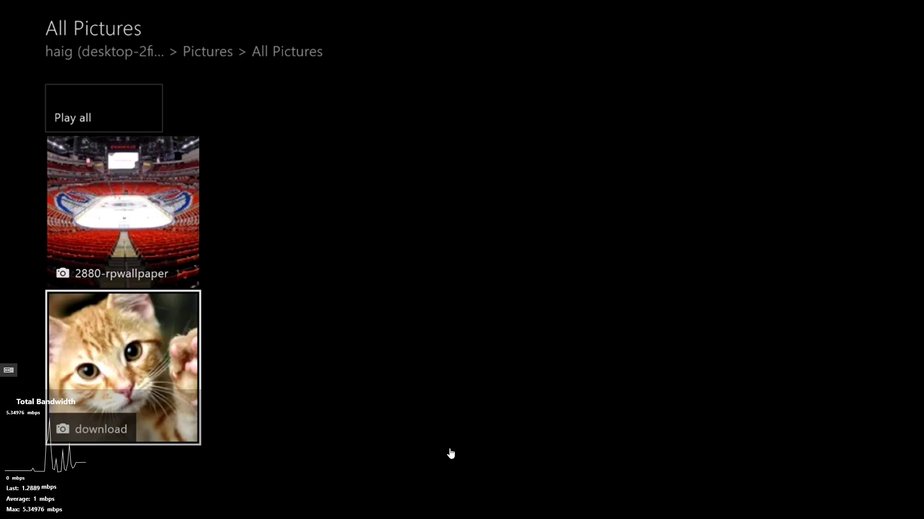
key(super)
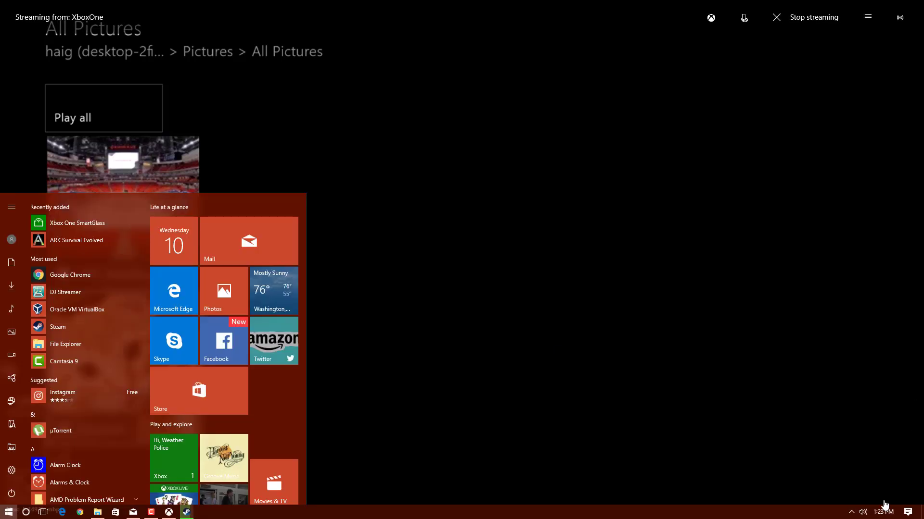